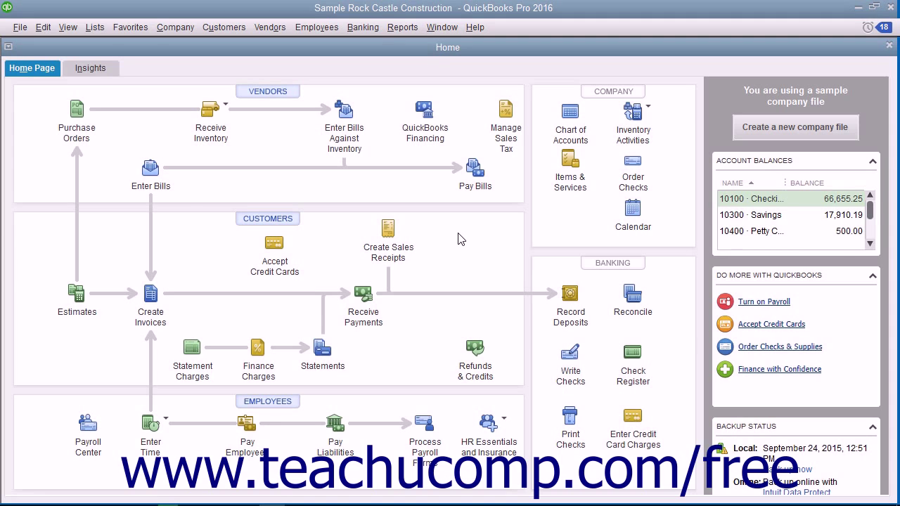
Step: Open Write Checks and page back to the $350.00 C.U. Electric bill payment check
click(363, 28)
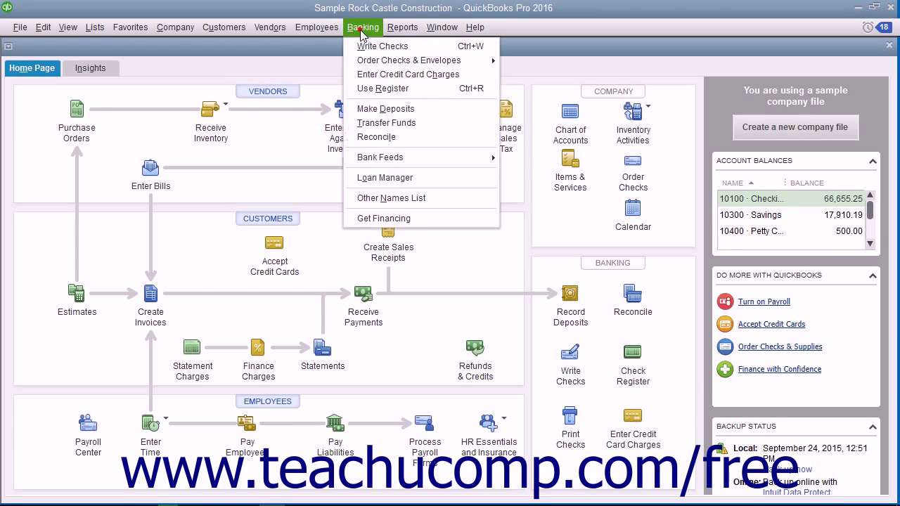
click(365, 46)
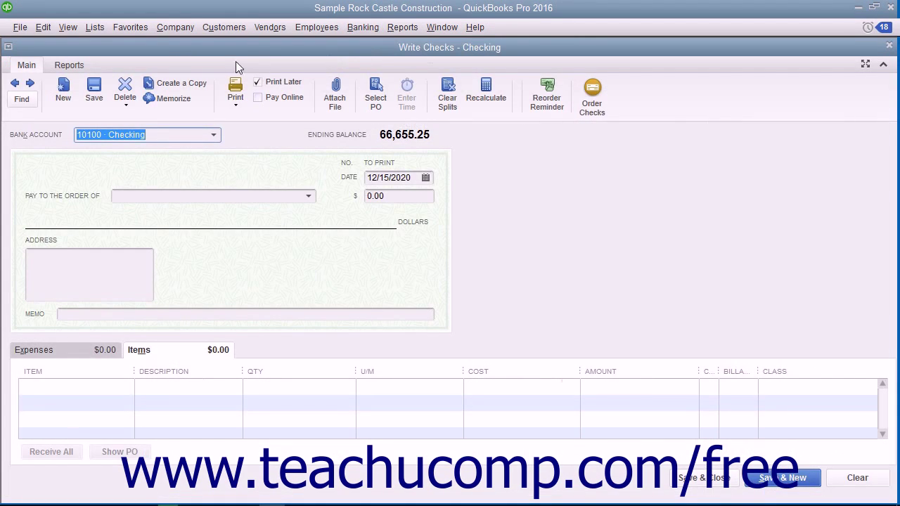
click(14, 84)
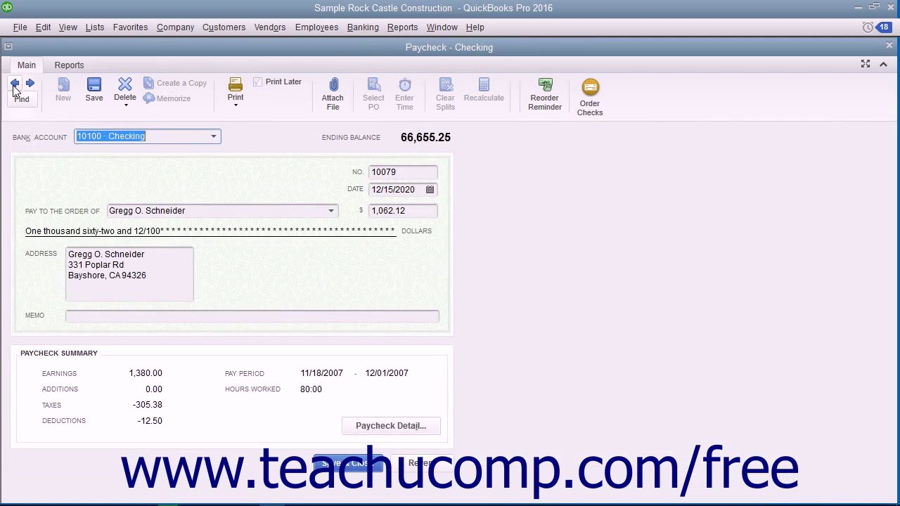
click(14, 84)
click(14, 84)
click(14, 84)
click(14, 84)
click(14, 83)
click(14, 83)
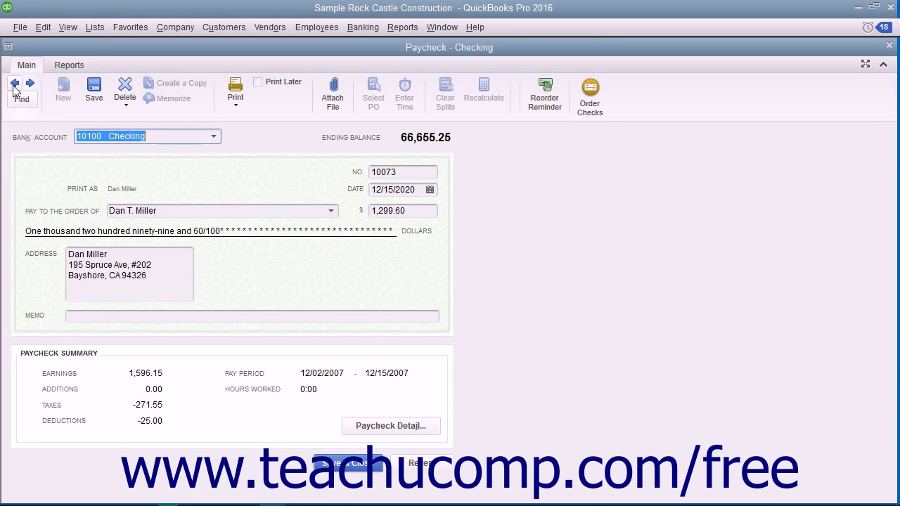
click(14, 83)
click(14, 84)
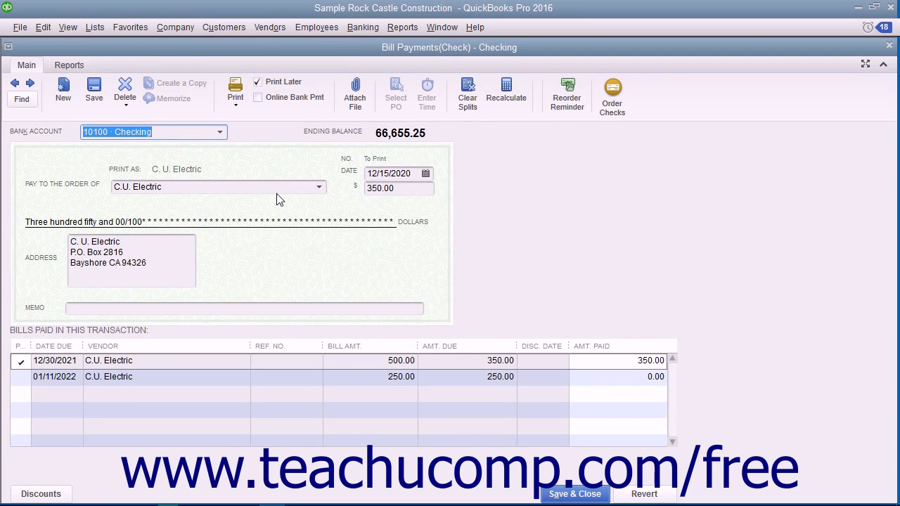
click(240, 110)
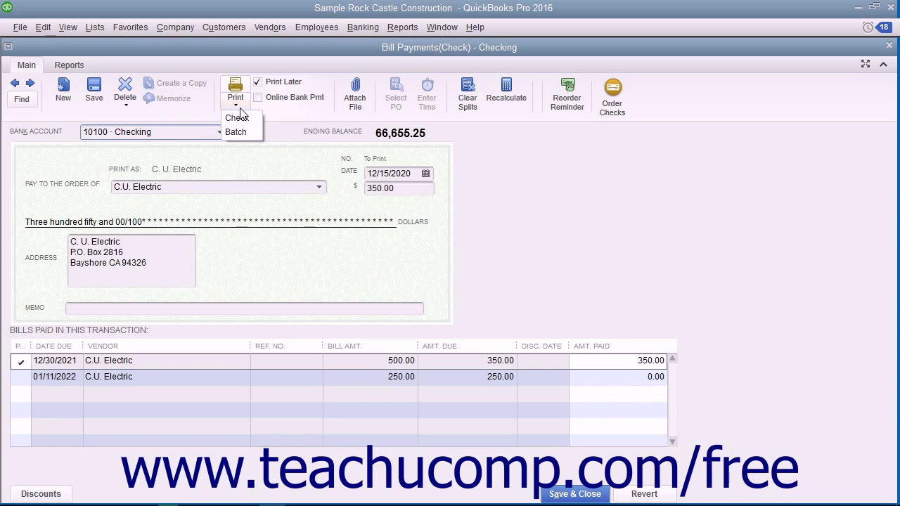
click(237, 117)
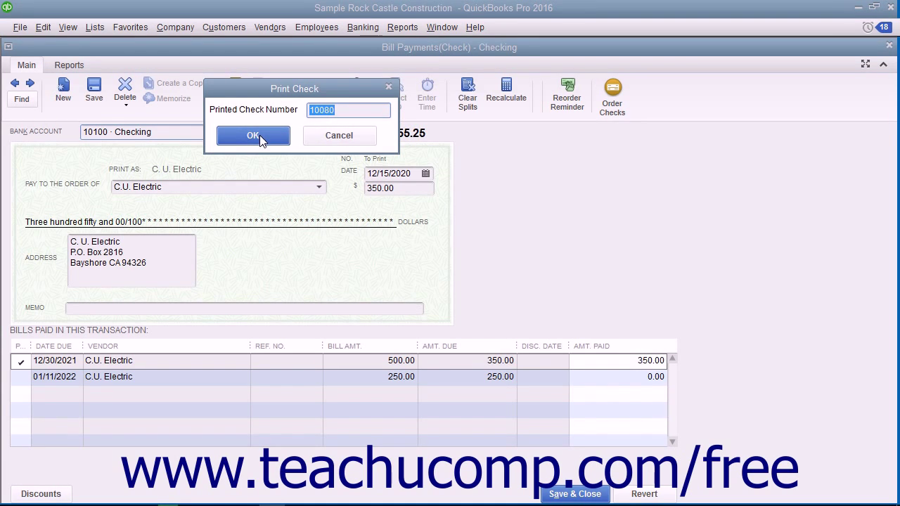
click(262, 137)
click(581, 194)
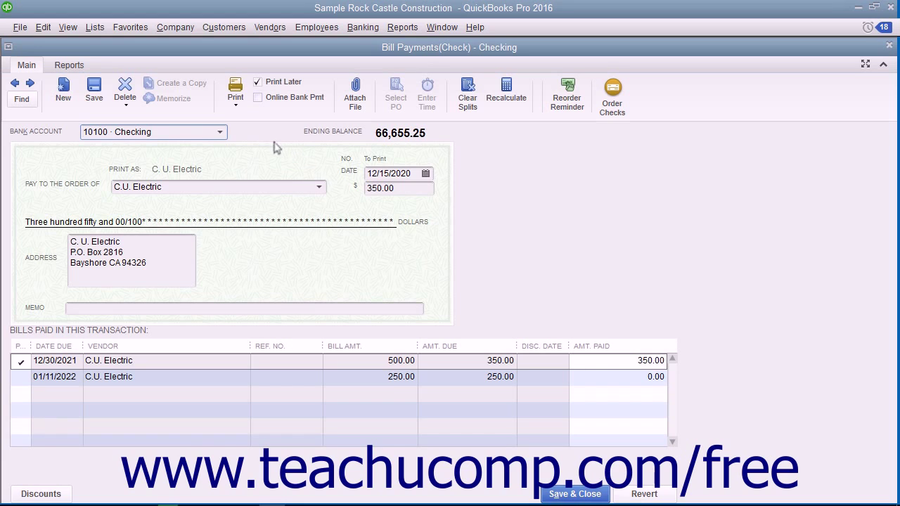
click(237, 108)
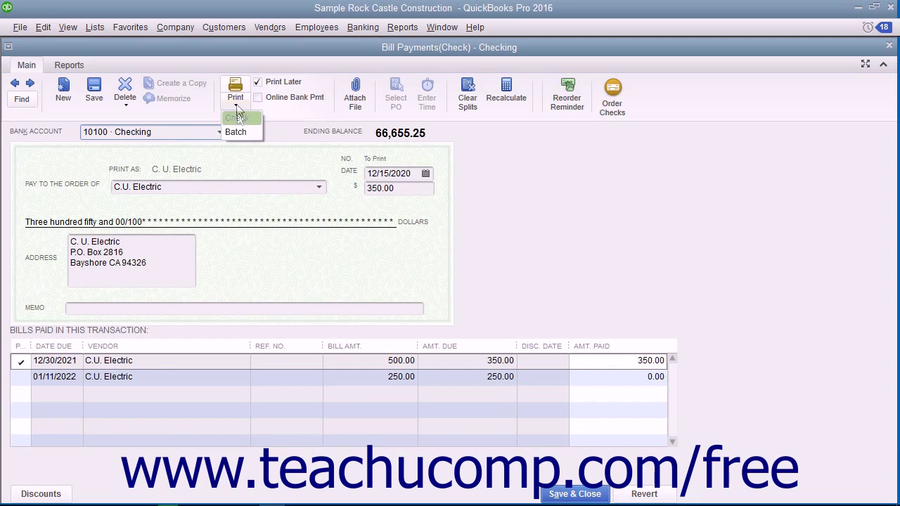
Step: Batch-print all six checks ($1,010.98) from 10100 Checking, starting at check number 512
click(238, 132)
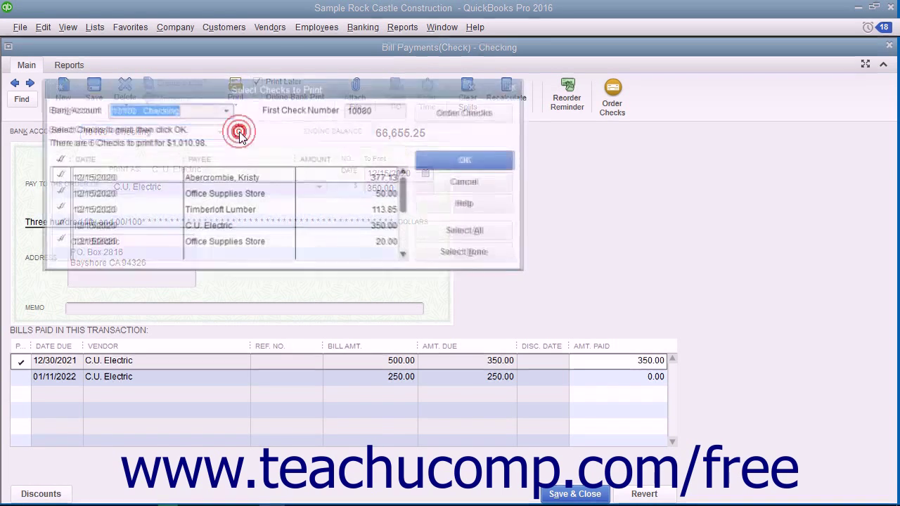
click(200, 174)
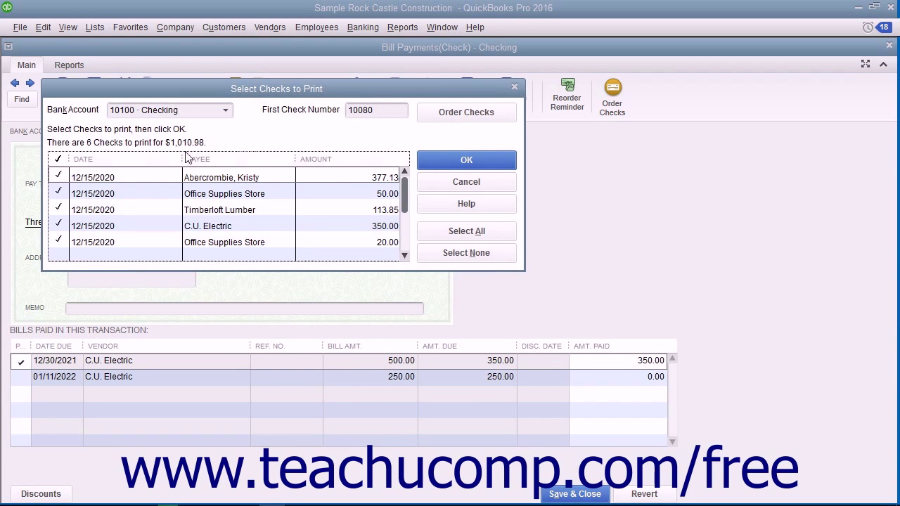
click(62, 175)
click(61, 175)
click(225, 110)
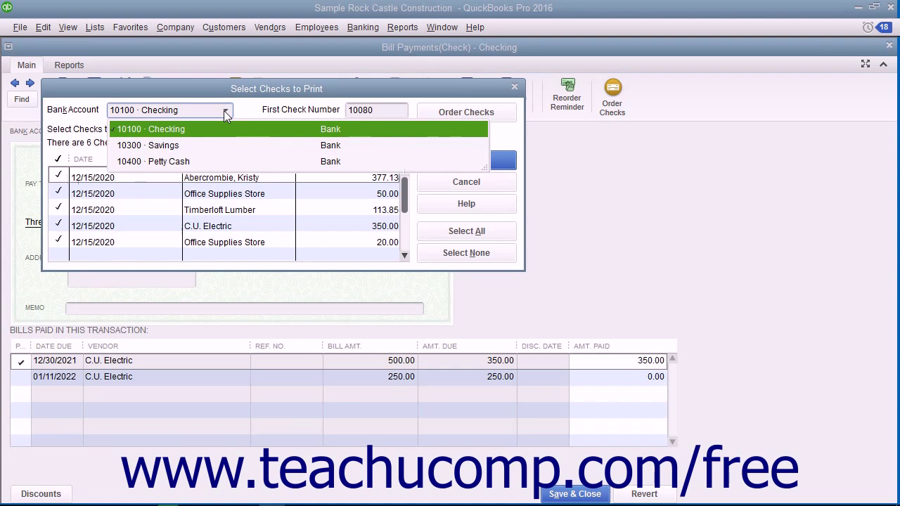
click(208, 131)
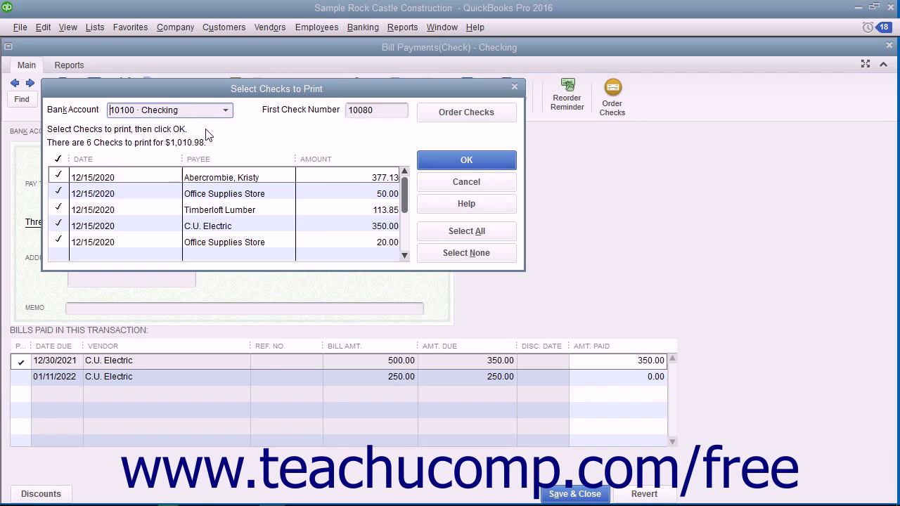
double_click(393, 110)
text(512)
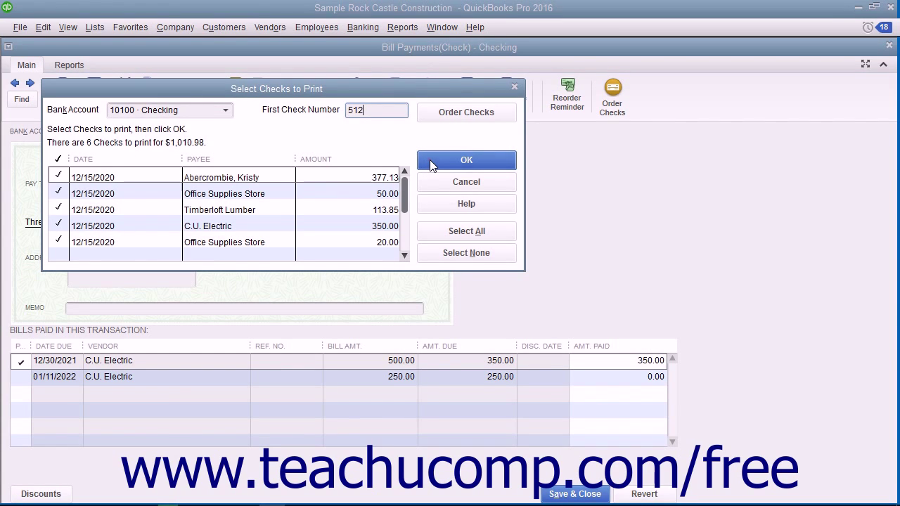
click(430, 161)
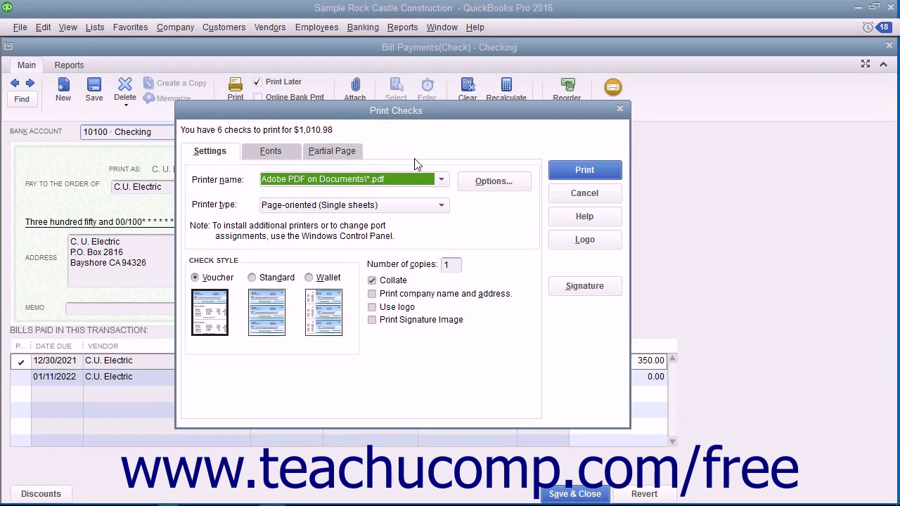
Step: Switch the check printer from Adobe PDF to Lexmark E238, keeping Page-oriented (Single sheets)
click(228, 151)
click(266, 152)
click(334, 152)
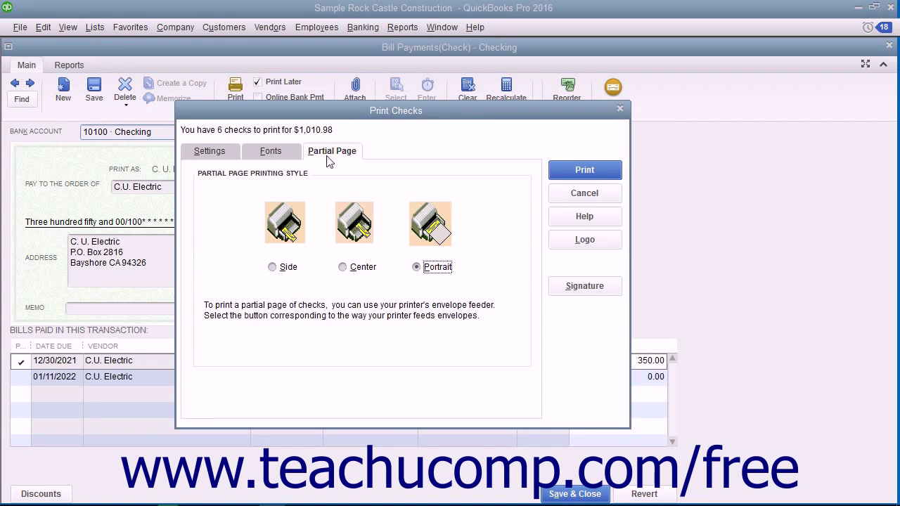
click(223, 155)
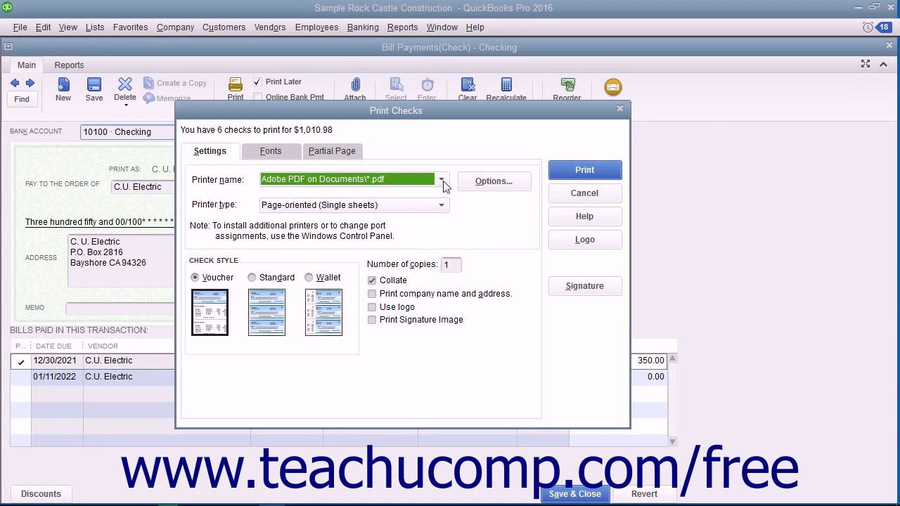
click(443, 180)
click(383, 346)
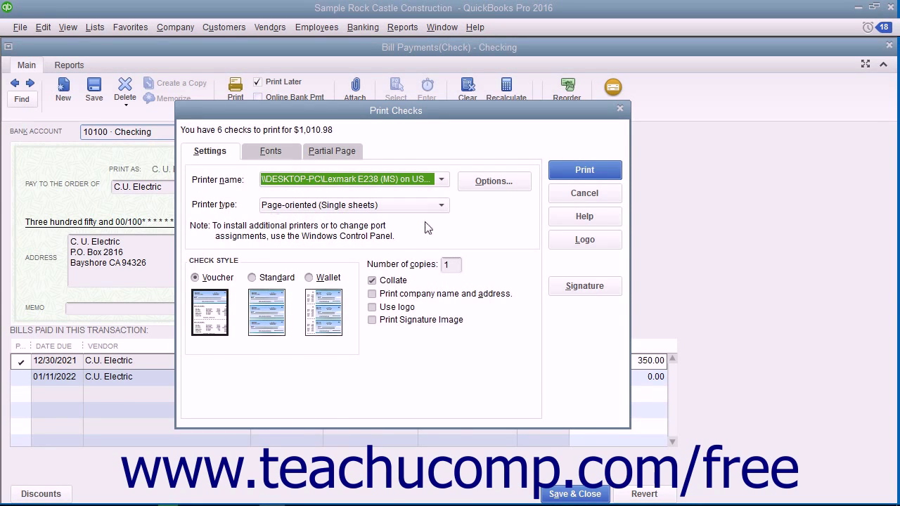
click(441, 208)
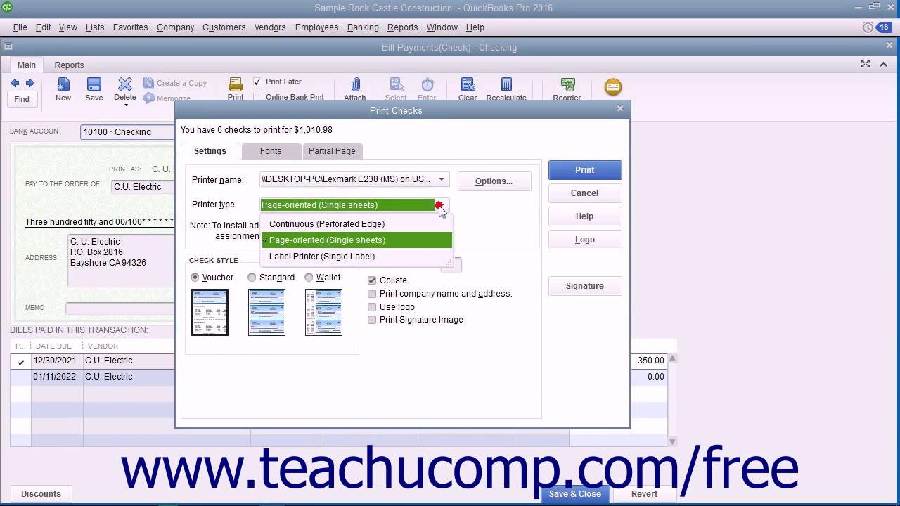
click(416, 243)
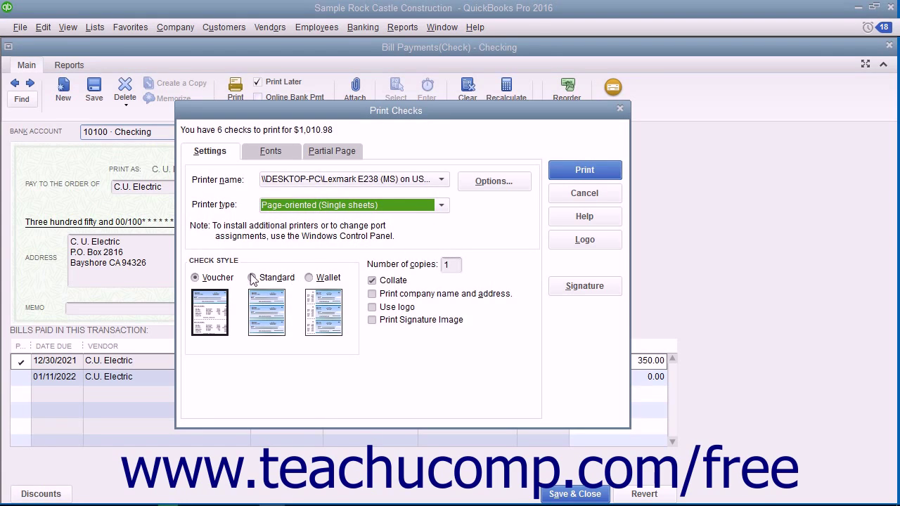
click(213, 281)
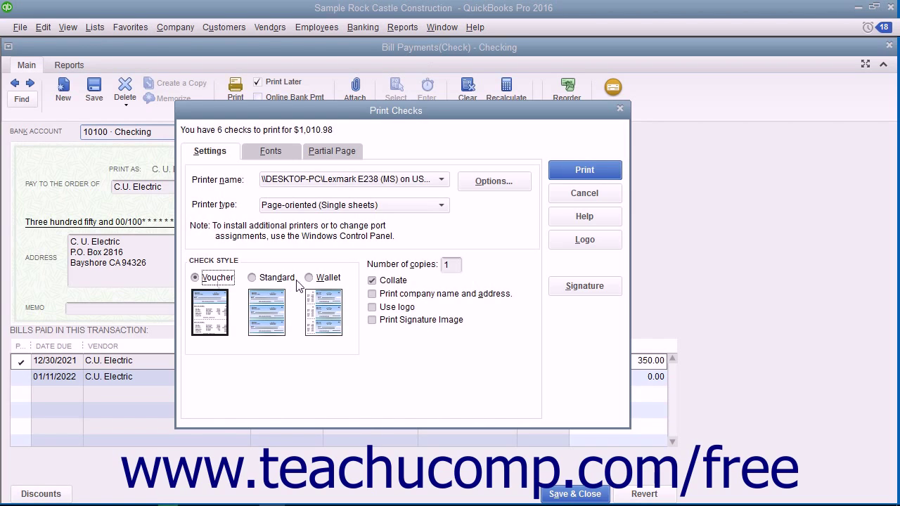
click(454, 264)
Step: Turn on Use logo and load RCC Logo.png as the check logo
click(373, 307)
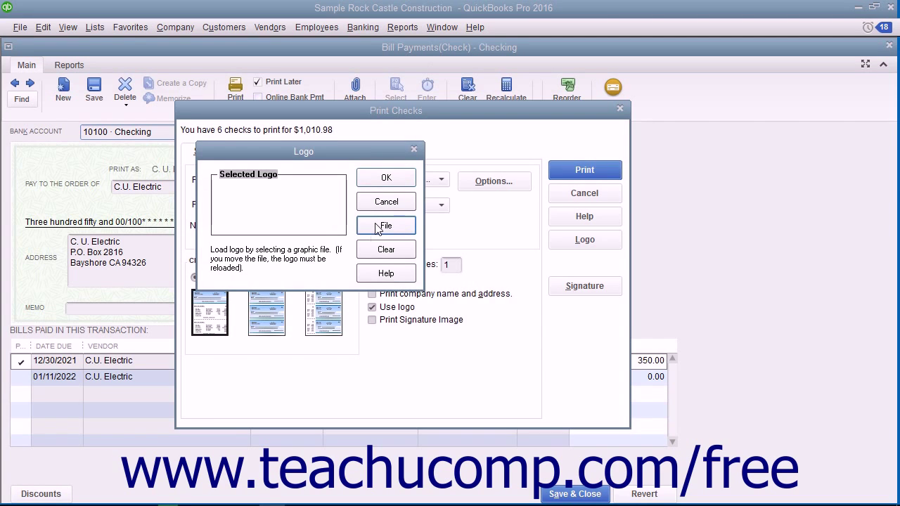
click(377, 226)
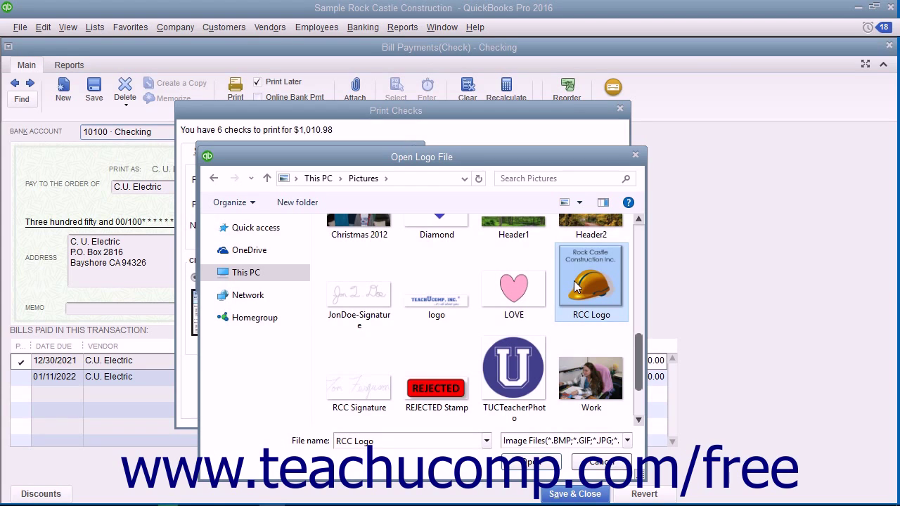
click(555, 464)
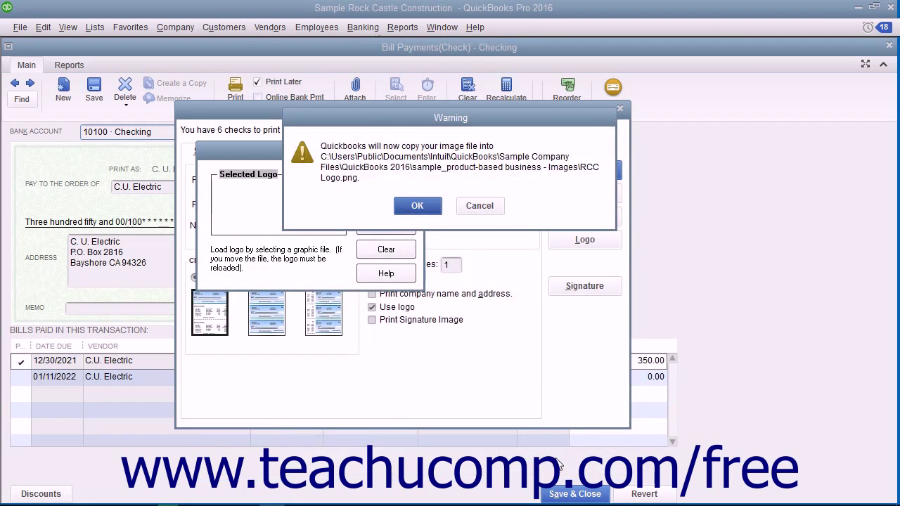
click(401, 208)
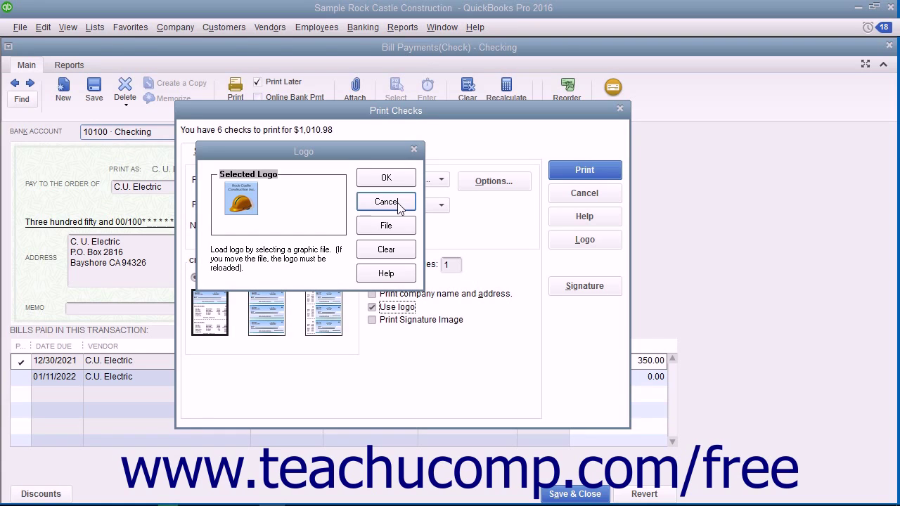
click(398, 177)
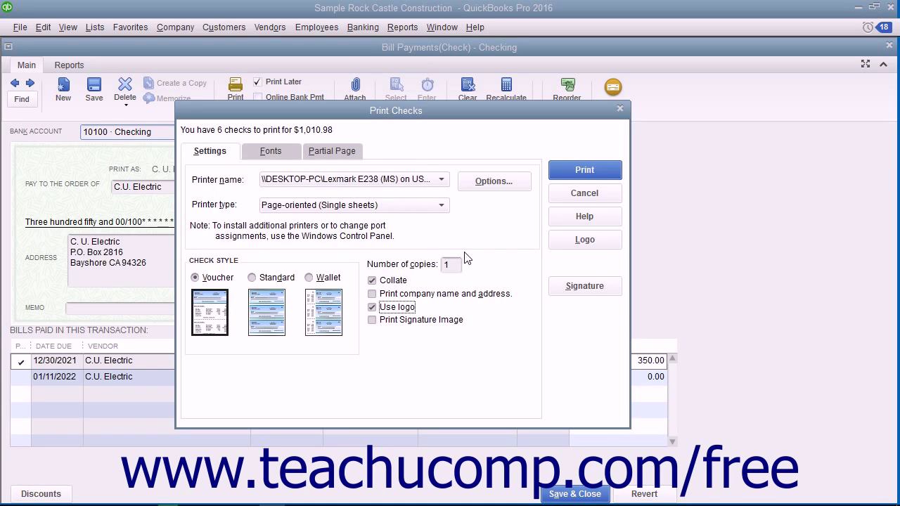
click(419, 324)
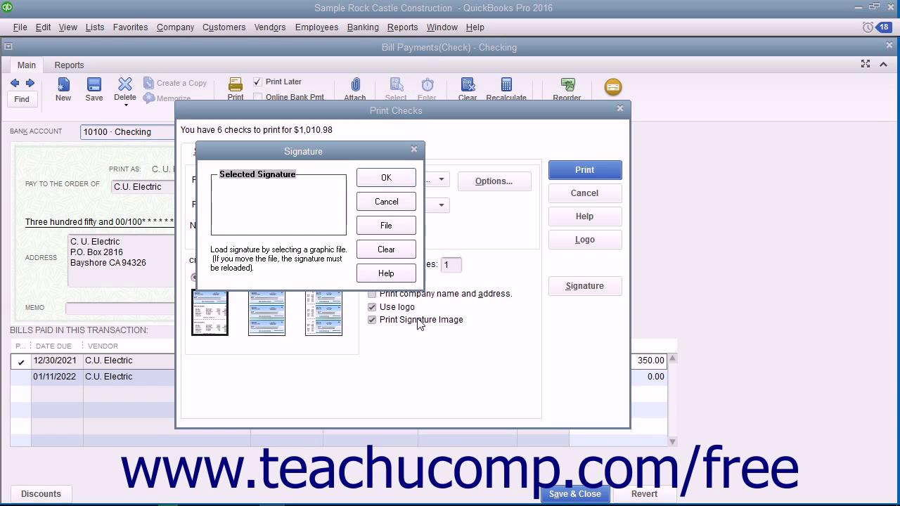
click(381, 227)
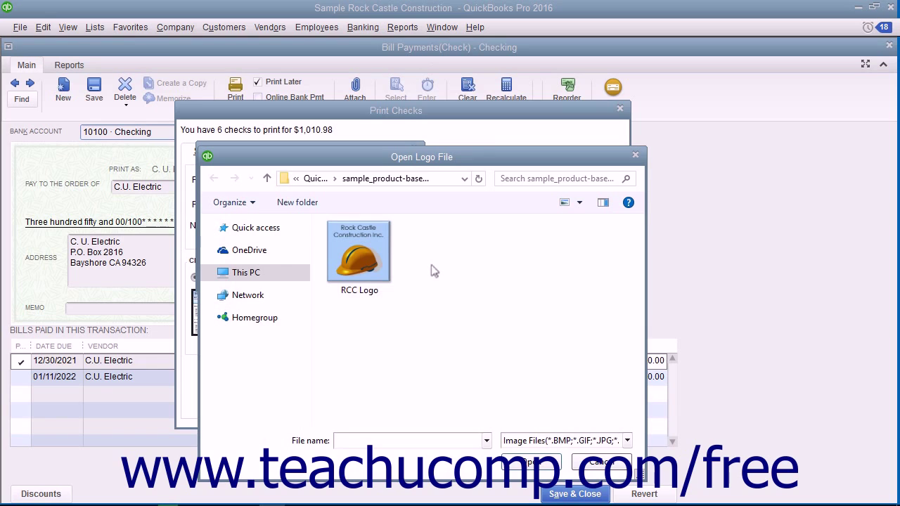
click(601, 462)
click(386, 202)
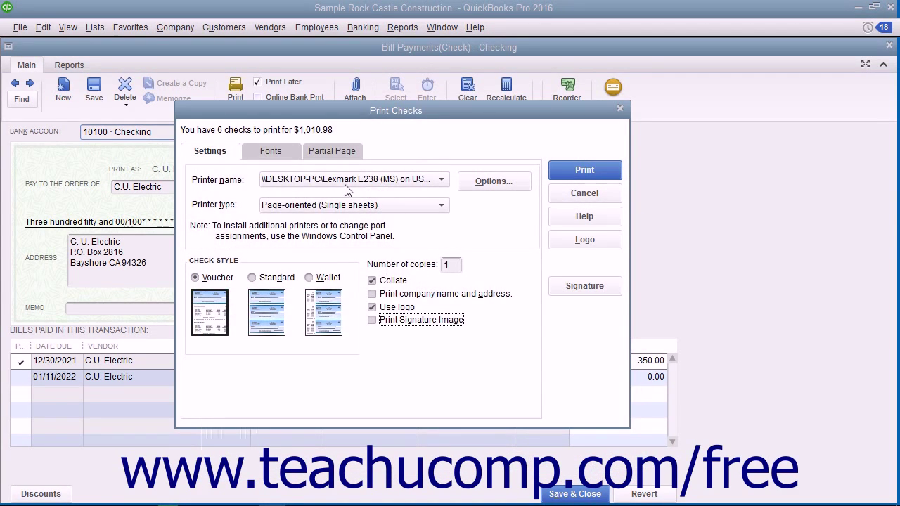
Step: Review the Address Font and check Font settings, leaving Arial Narrow size 10 unchanged
click(271, 151)
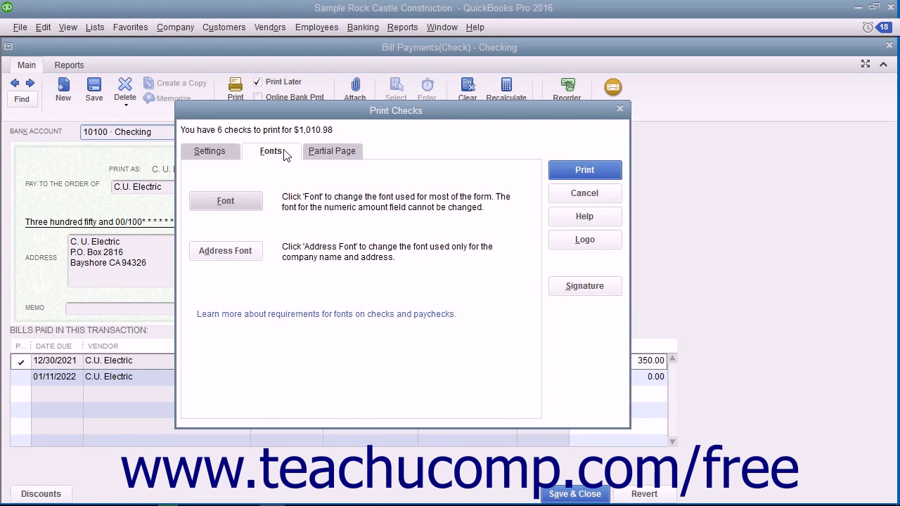
click(241, 248)
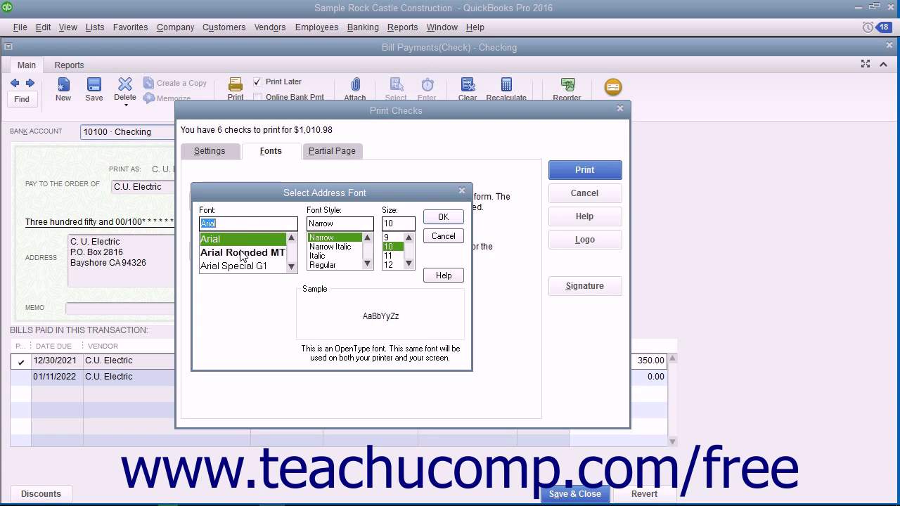
click(443, 236)
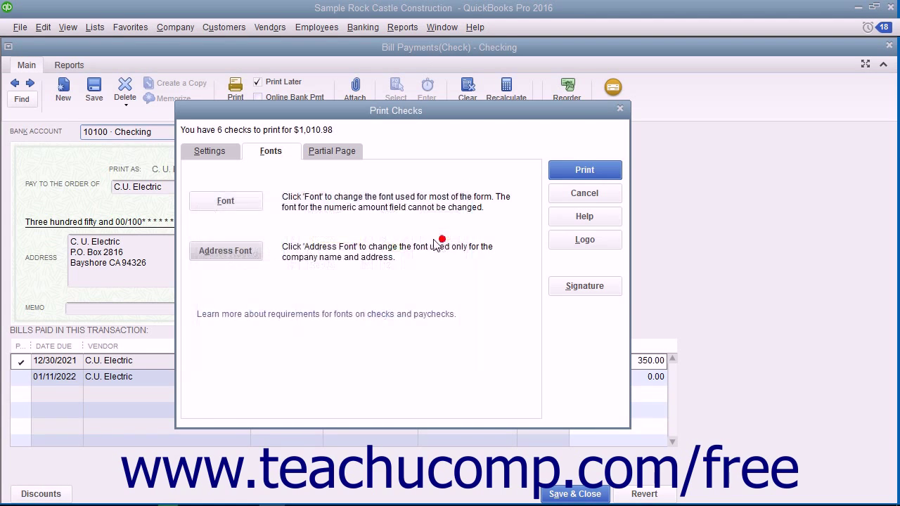
click(229, 204)
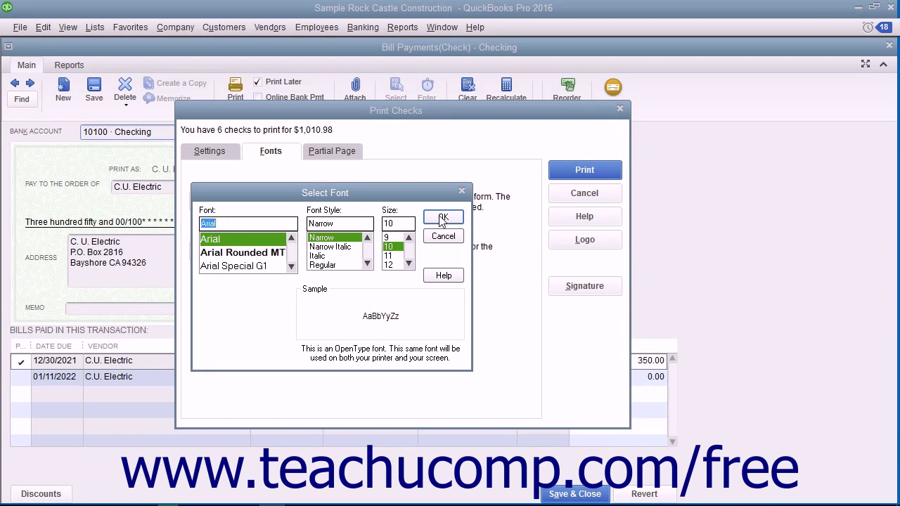
click(440, 241)
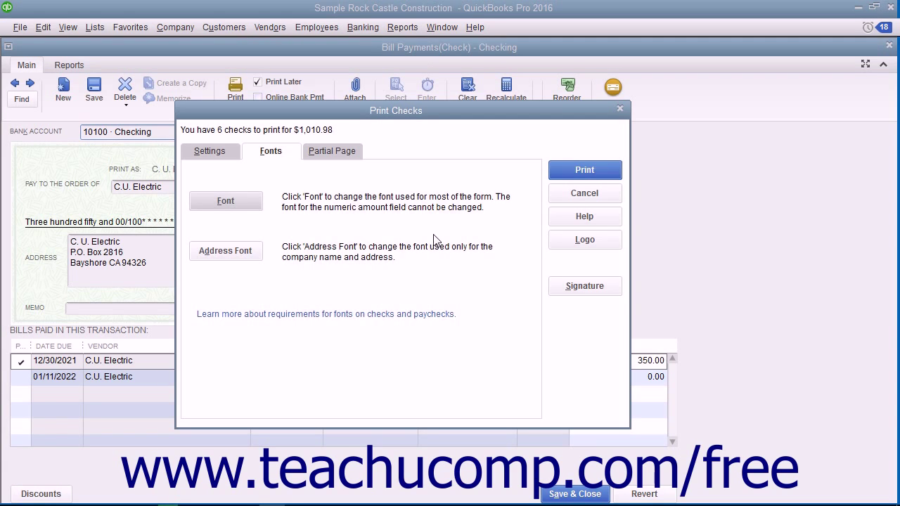
Step: Show the Partial Page printing styles, with Portrait selected
click(343, 154)
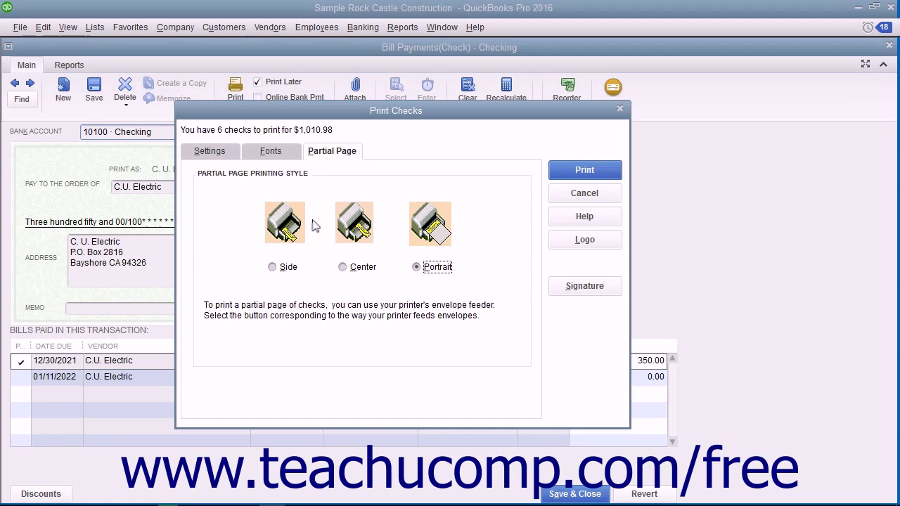